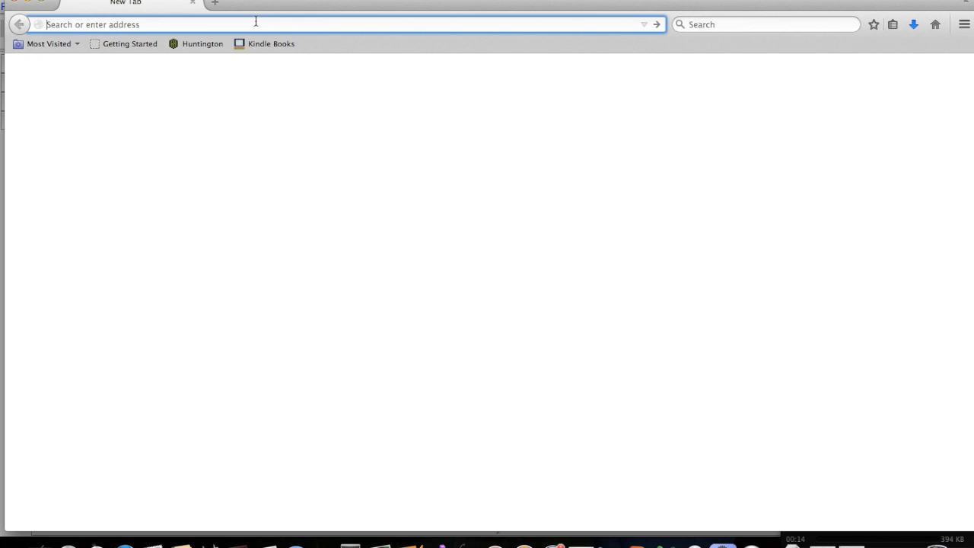
Go to nctm.org and search the whole site for "core tools".
text(nctm)
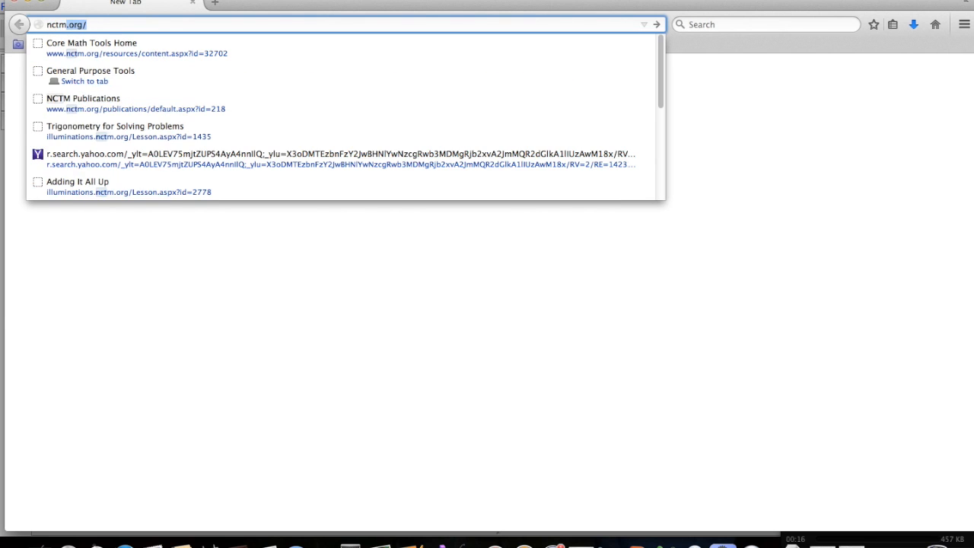
key(Return)
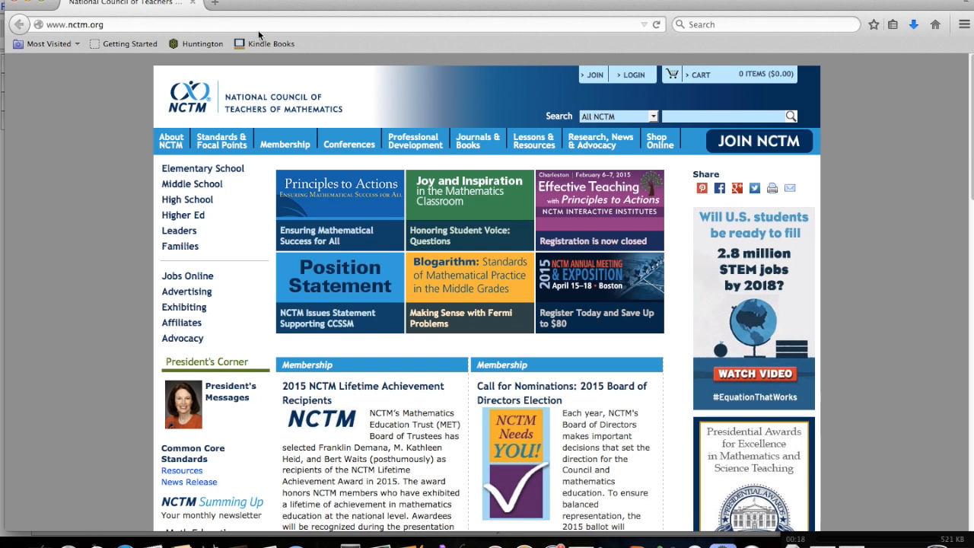
click(692, 116)
text(core toool)
key(BackSpace)
key(BackSpace)
text(ls)
key(Return)
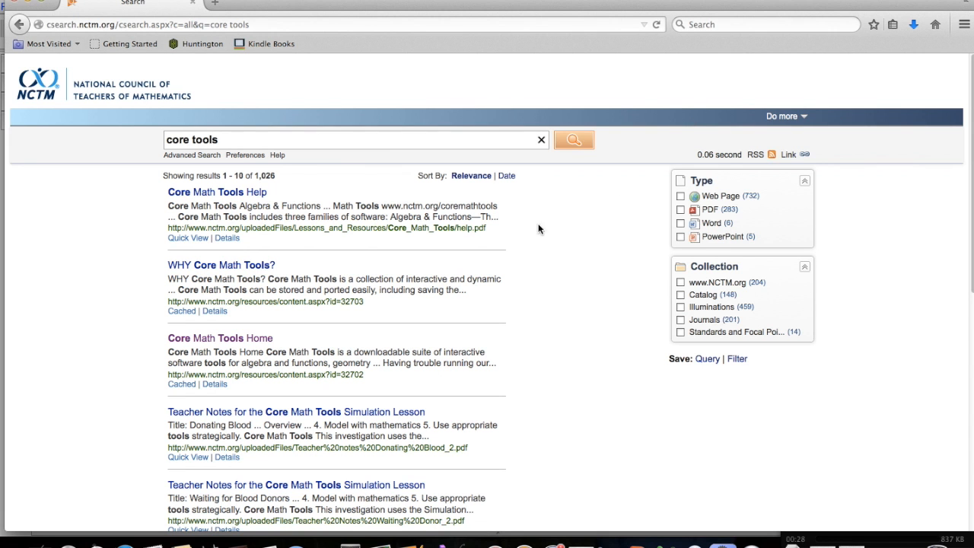
Open the General Purpose Tools page from the Core Math Tools Home result and switch to the interactive geometry tool.
click(220, 339)
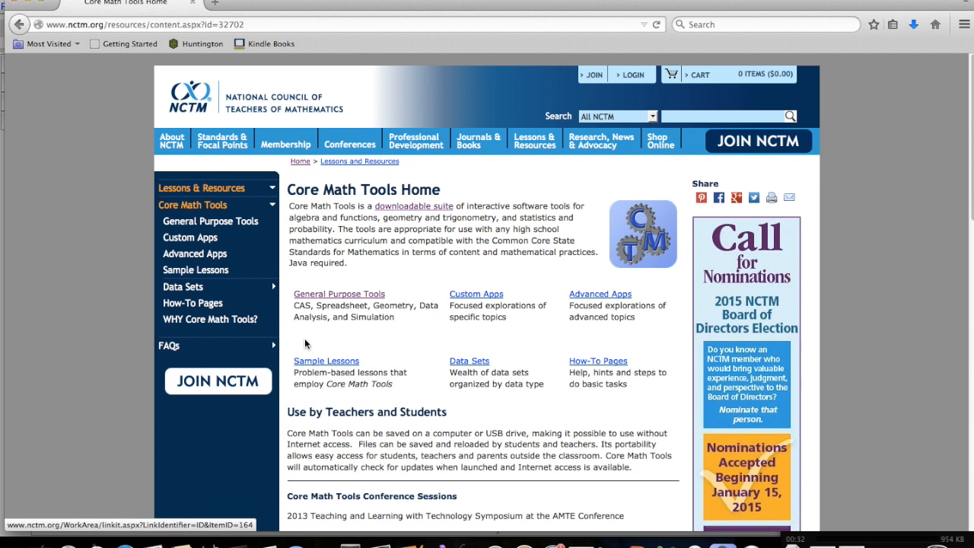
click(322, 294)
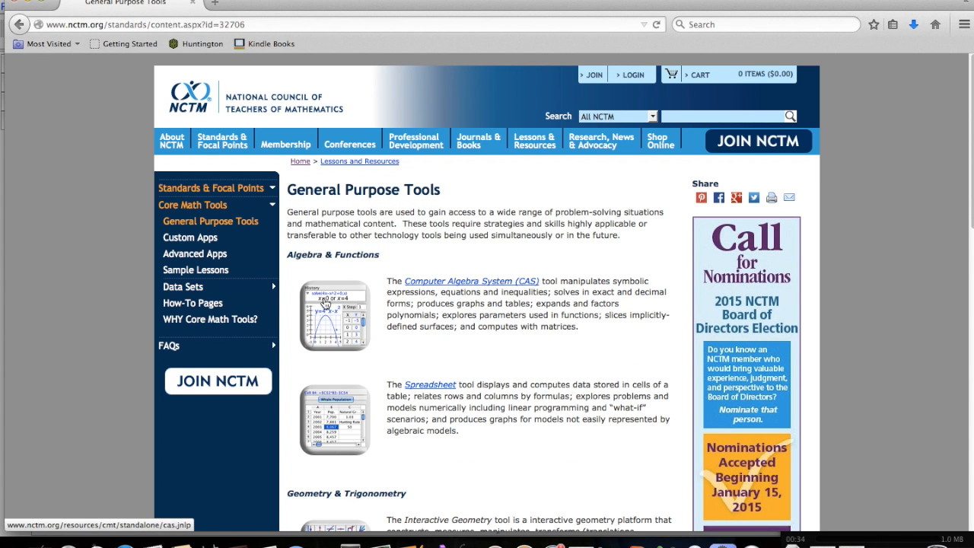
scroll(455, 391, down, 5)
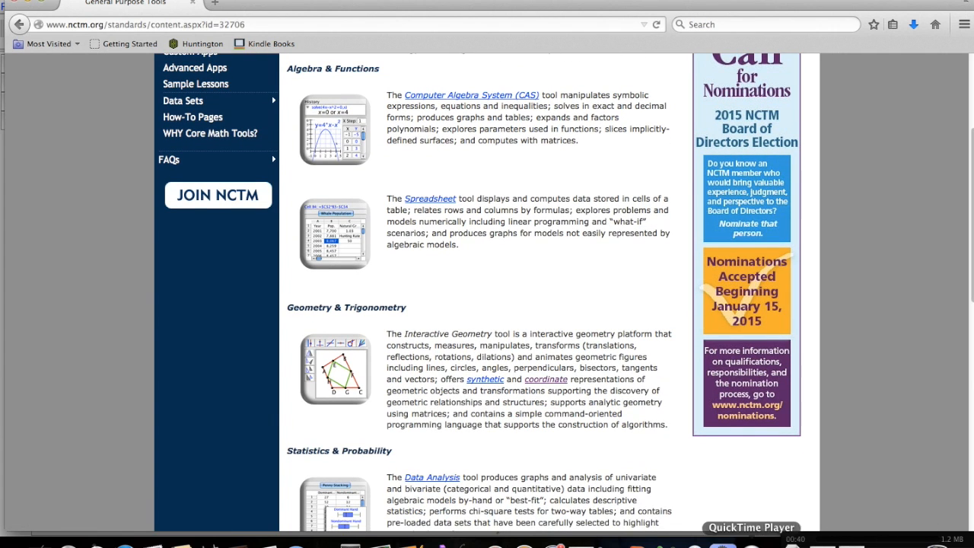
click(722, 545)
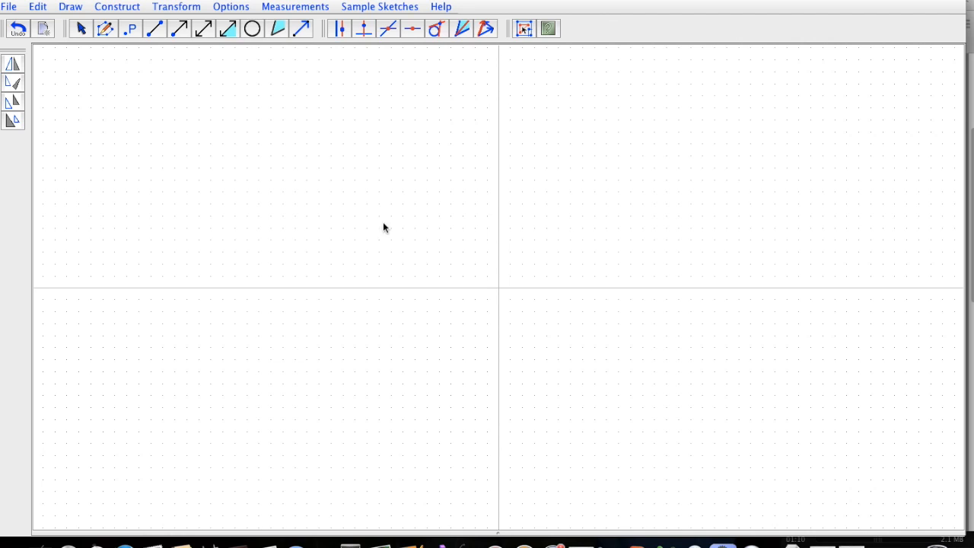
Plot the four corners of a square with sides of 5 units, starting at (2,2), and connect them with segments.
click(131, 31)
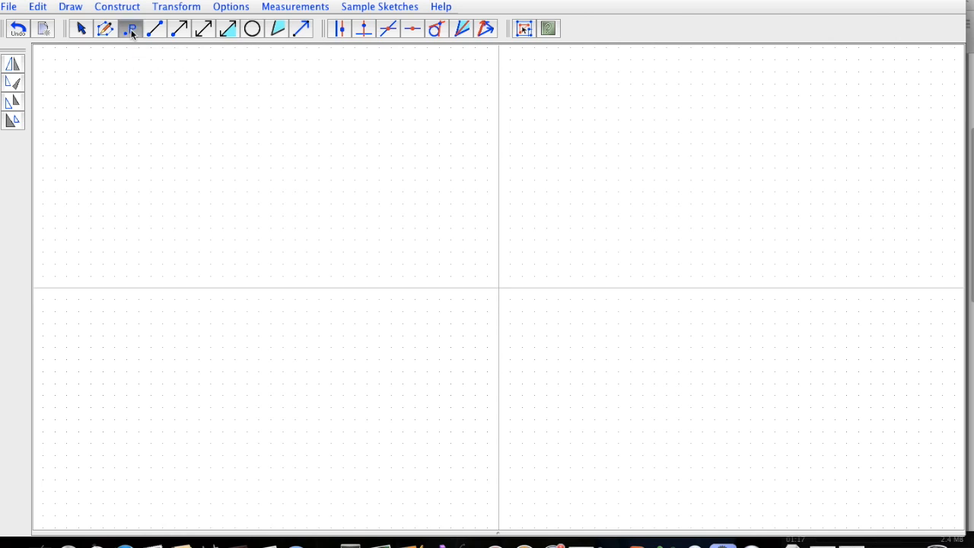
click(523, 261)
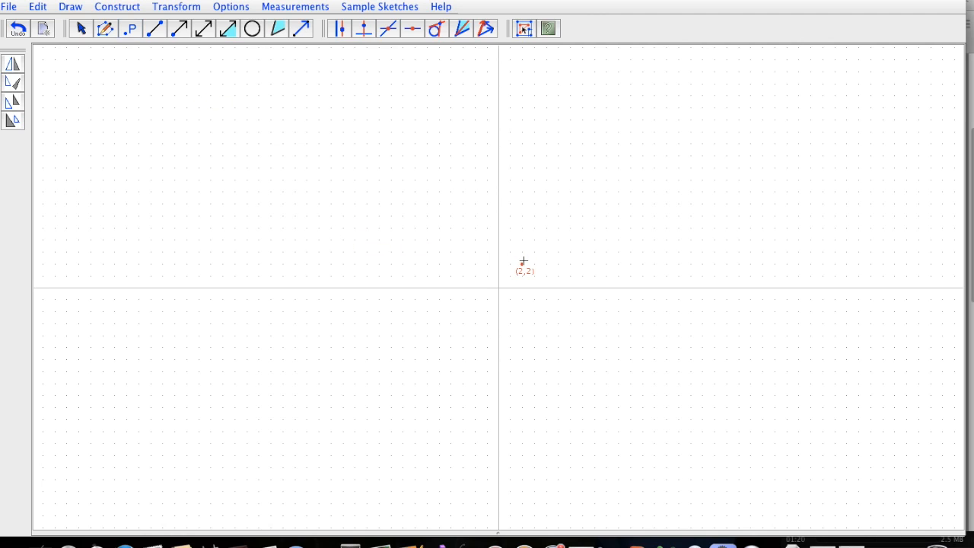
click(584, 264)
click(584, 208)
click(524, 204)
click(157, 35)
mouse_move(523, 266)
mouse_down()
mouse_move(585, 266)
mouse_move(583, 204)
mouse_move(523, 205)
mouse_move(523, 262)
mouse_up()
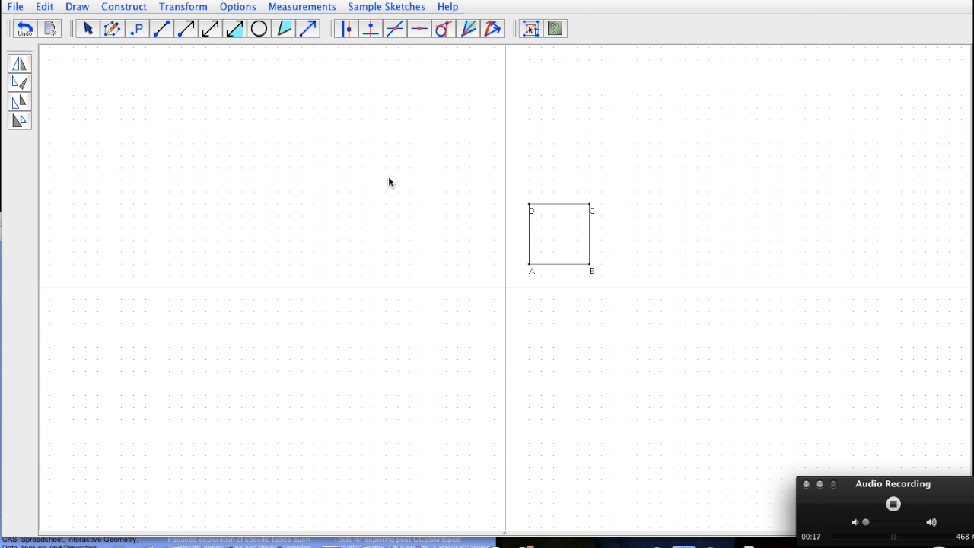
Measure the angles of square ABCD and place the angle label above the square.
click(89, 34)
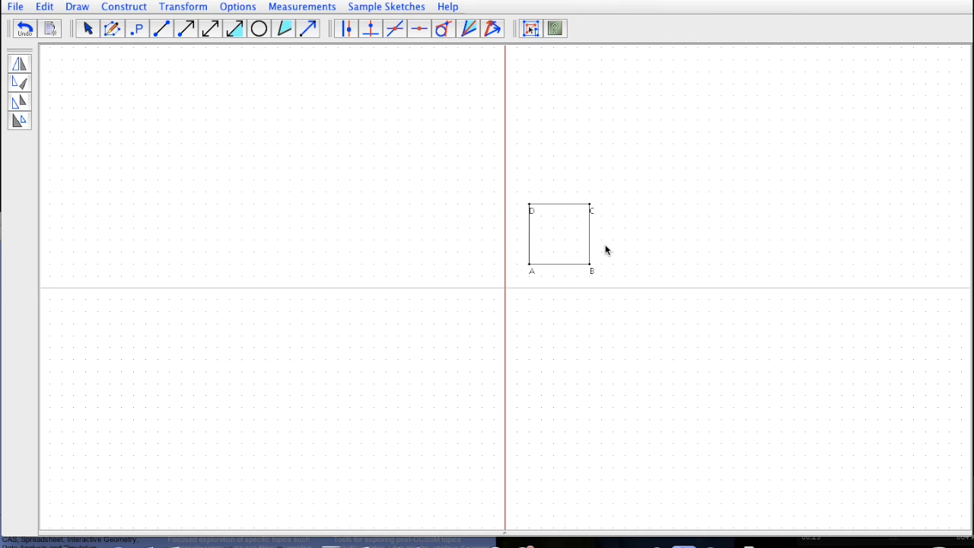
drag(610, 200, 522, 292)
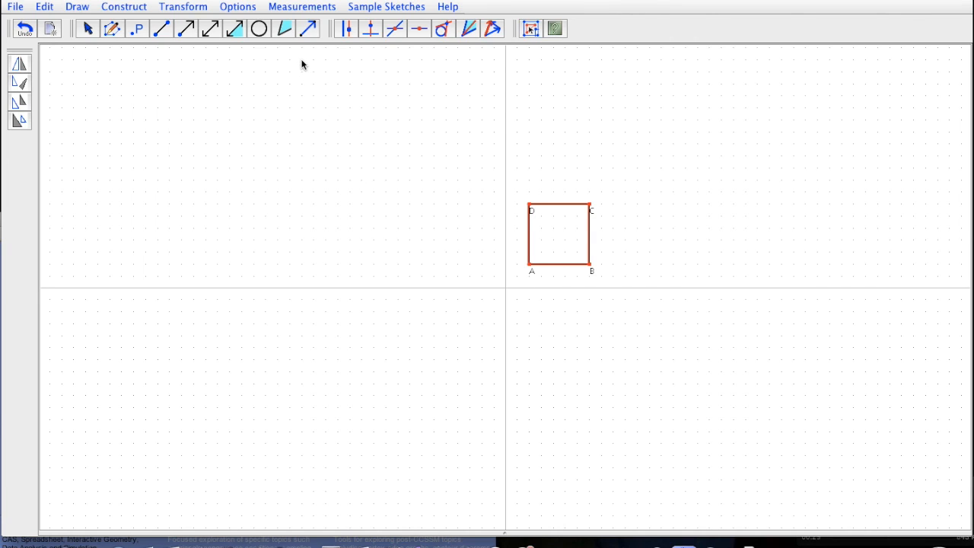
click(323, 7)
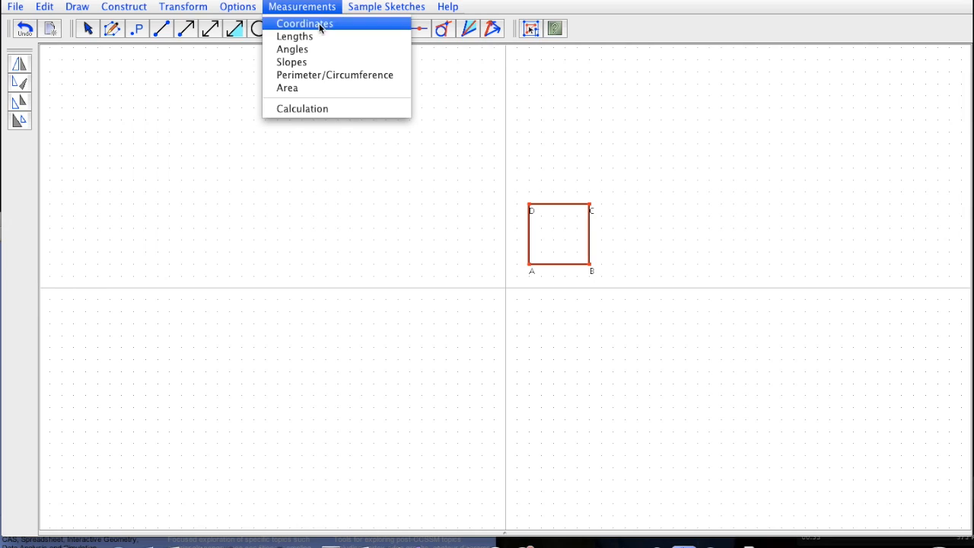
click(293, 49)
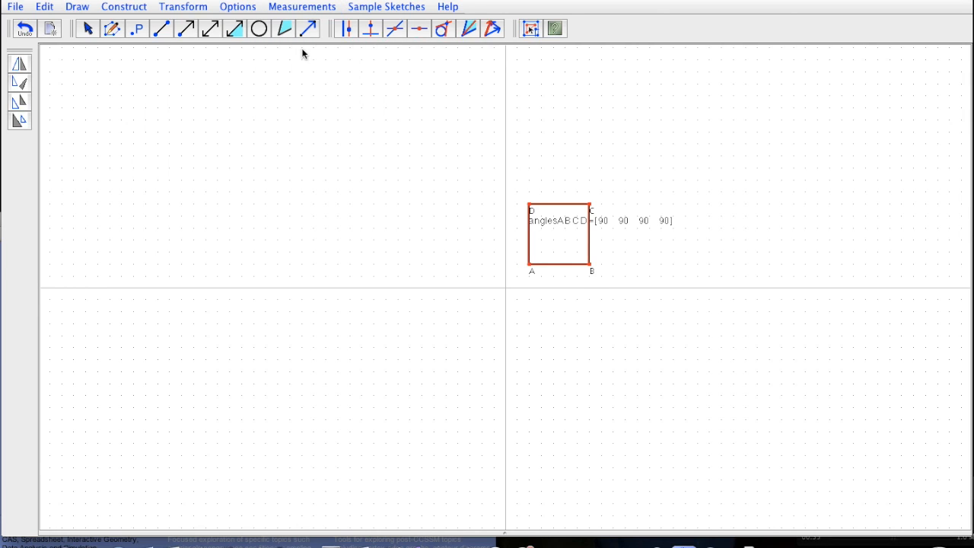
click(562, 224)
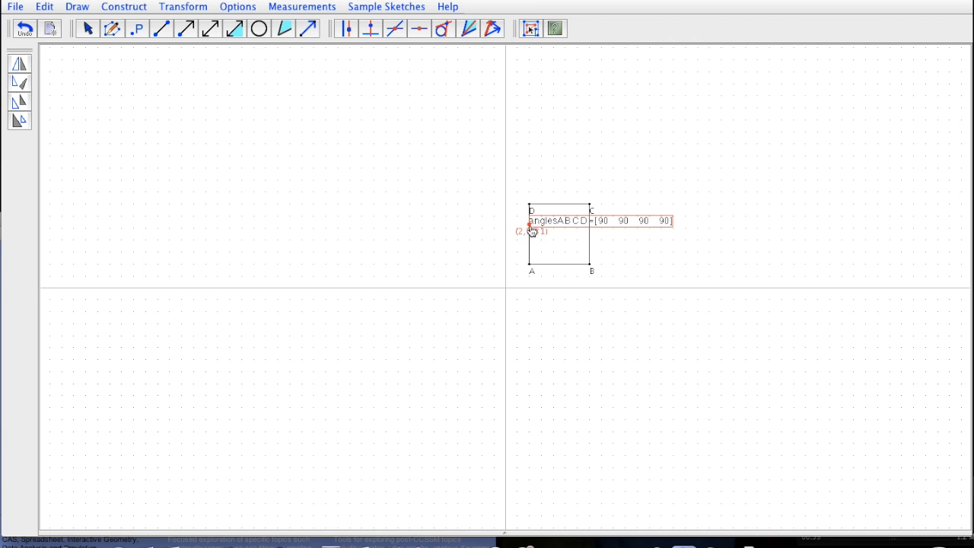
drag(531, 224, 565, 166)
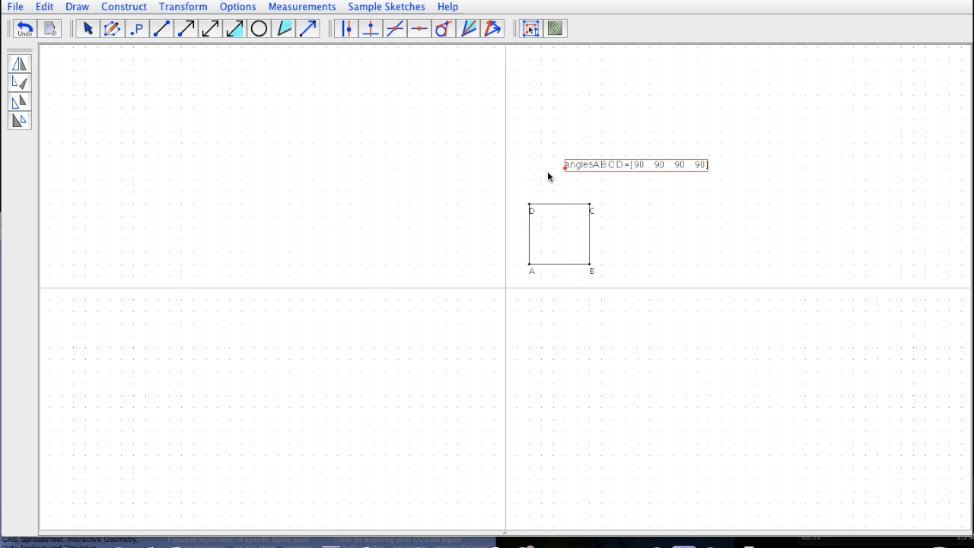
Measure the area of square ABCD and place the area label beside the square, below the angle label.
click(89, 30)
drag(514, 196, 613, 277)
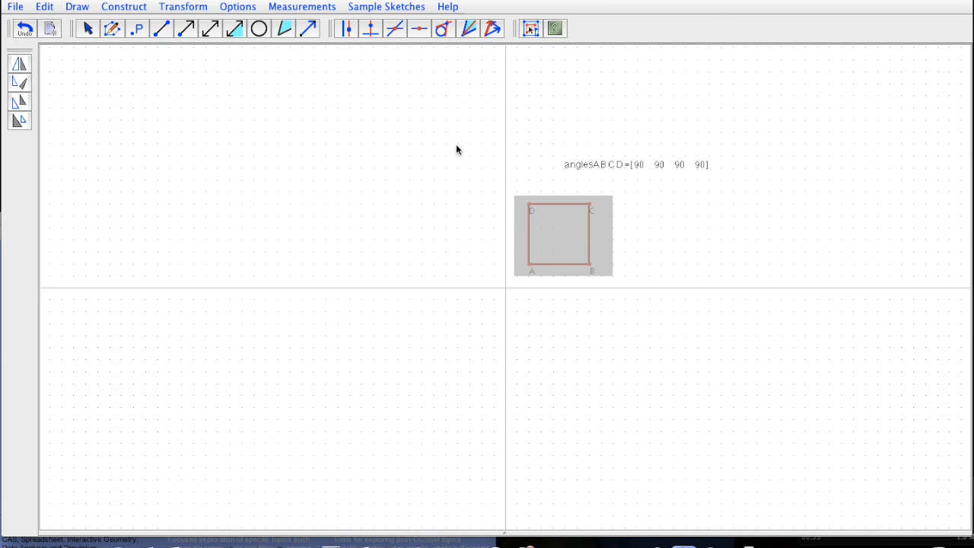
drag(350, 59, 349, 47)
click(326, 9)
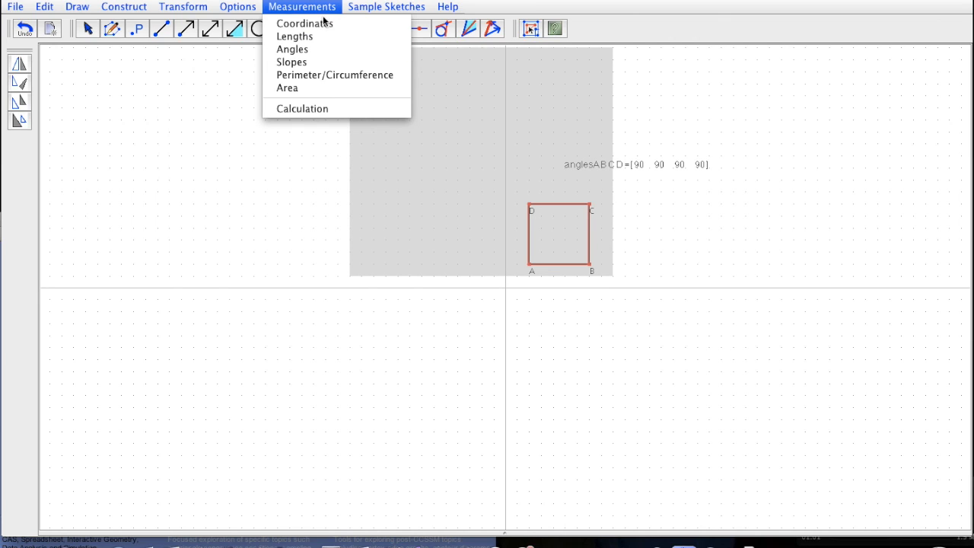
click(289, 89)
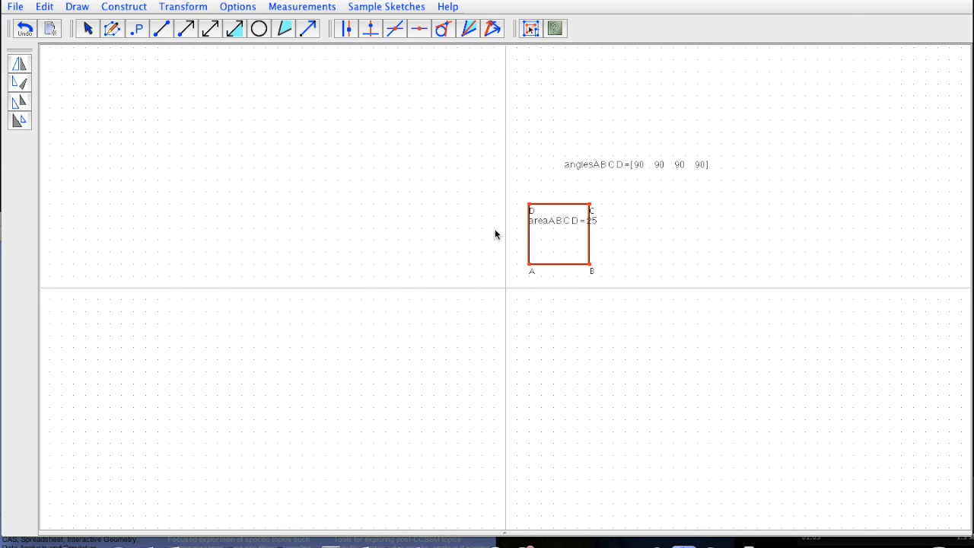
click(545, 225)
drag(530, 226, 653, 189)
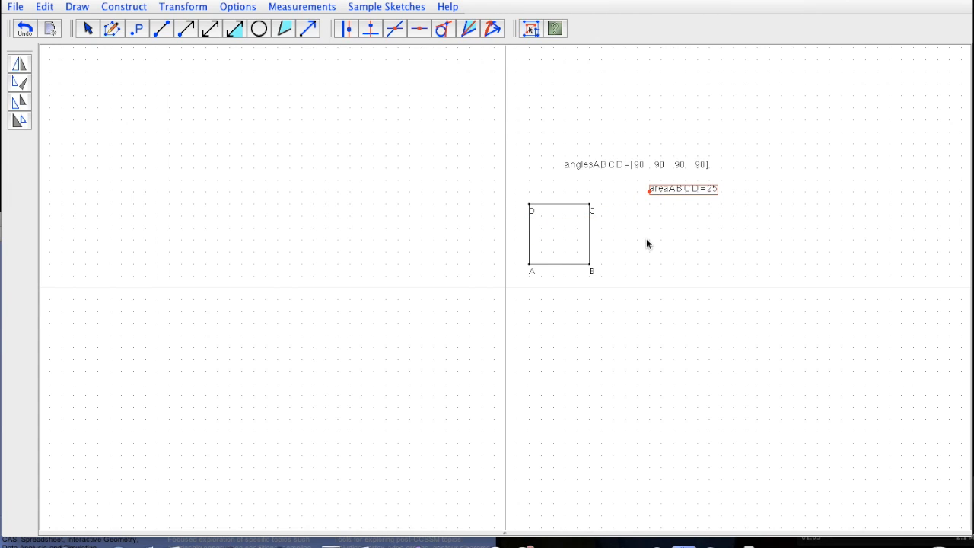
Add length measurements for all sides of square ABCD.
drag(509, 189, 611, 277)
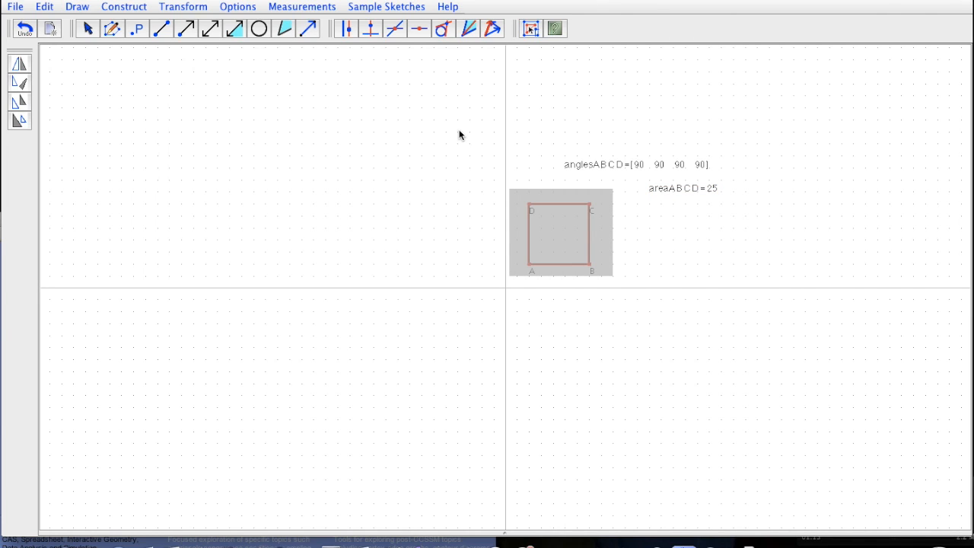
click(328, 8)
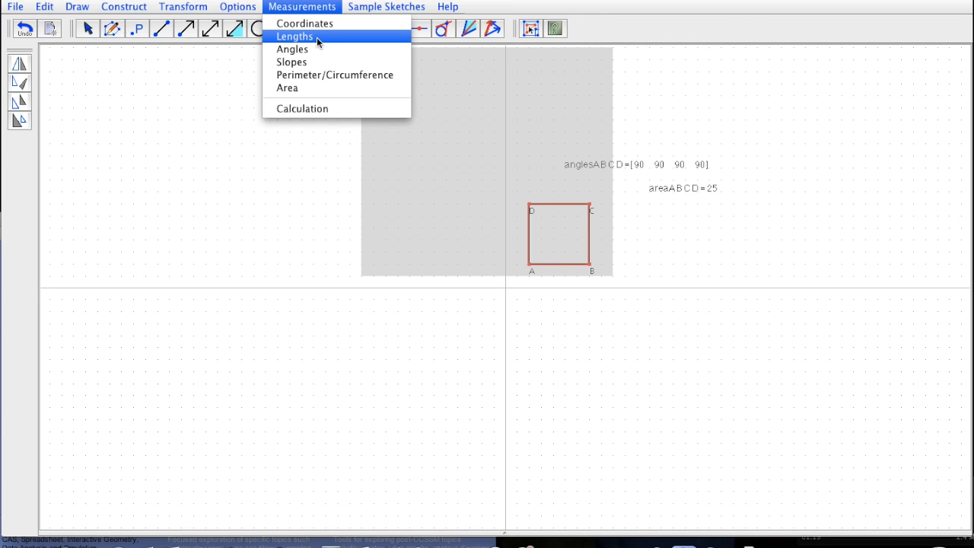
click(317, 37)
Move the individual side-length labels and the combined lengths label off the square into the free space to its right.
click(556, 220)
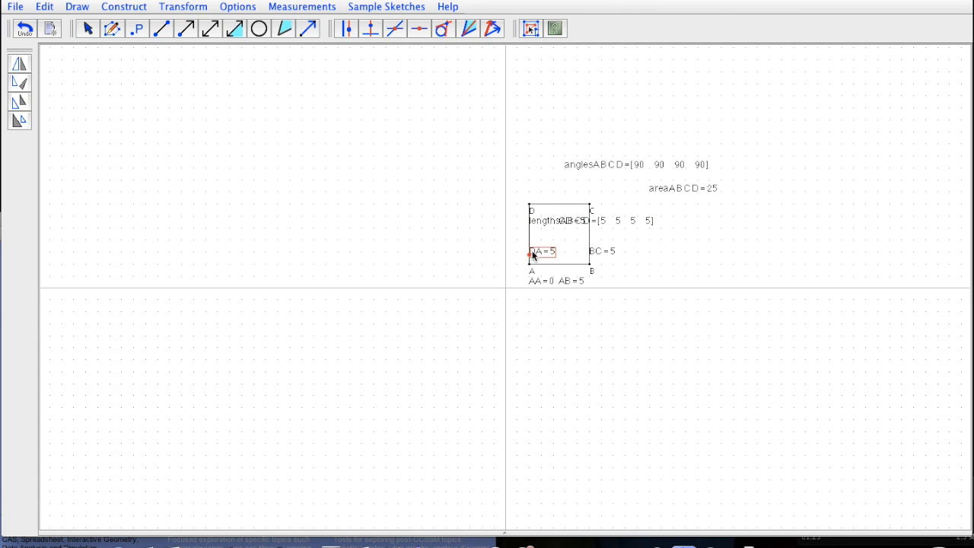
drag(529, 254, 682, 256)
click(601, 254)
drag(592, 262, 675, 270)
click(576, 279)
drag(563, 283, 689, 276)
click(536, 280)
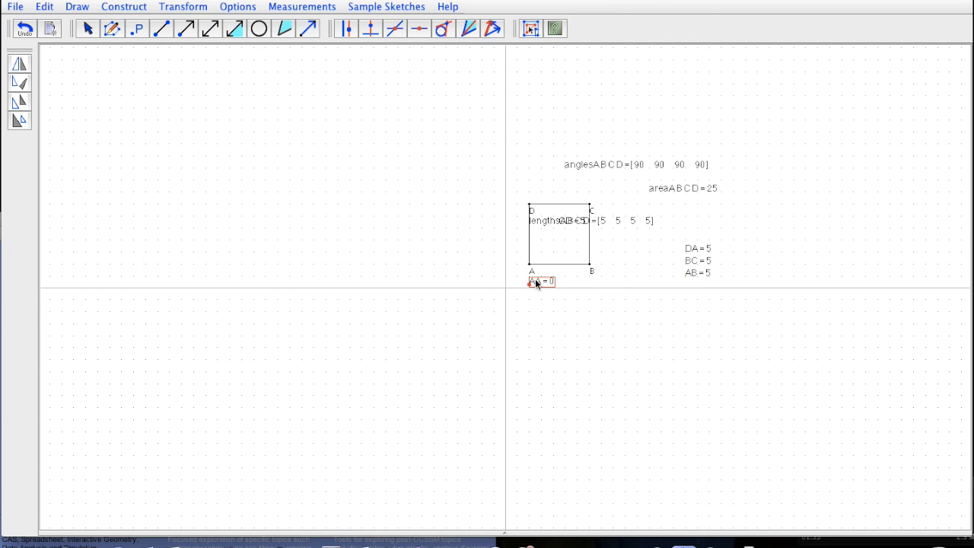
drag(533, 290, 689, 291)
click(590, 222)
drag(529, 223, 750, 205)
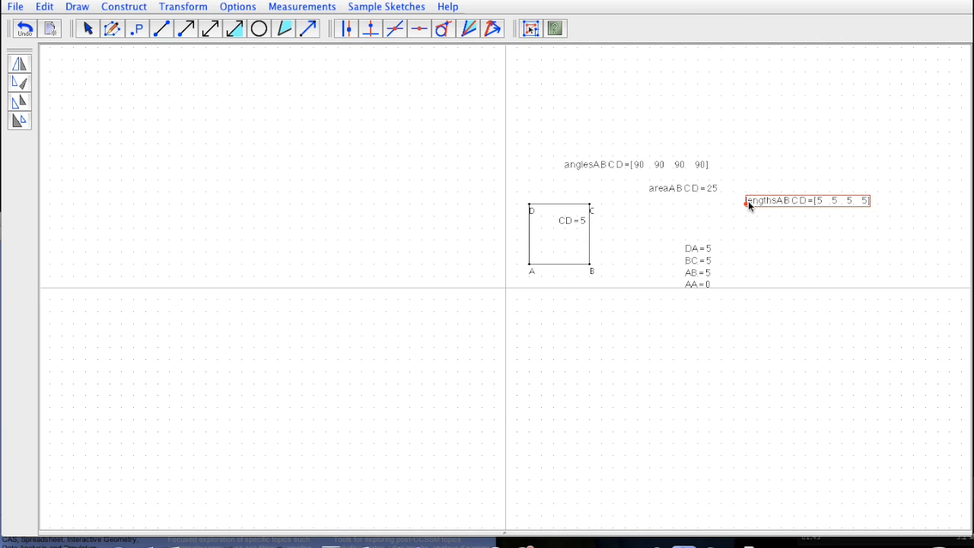
click(561, 225)
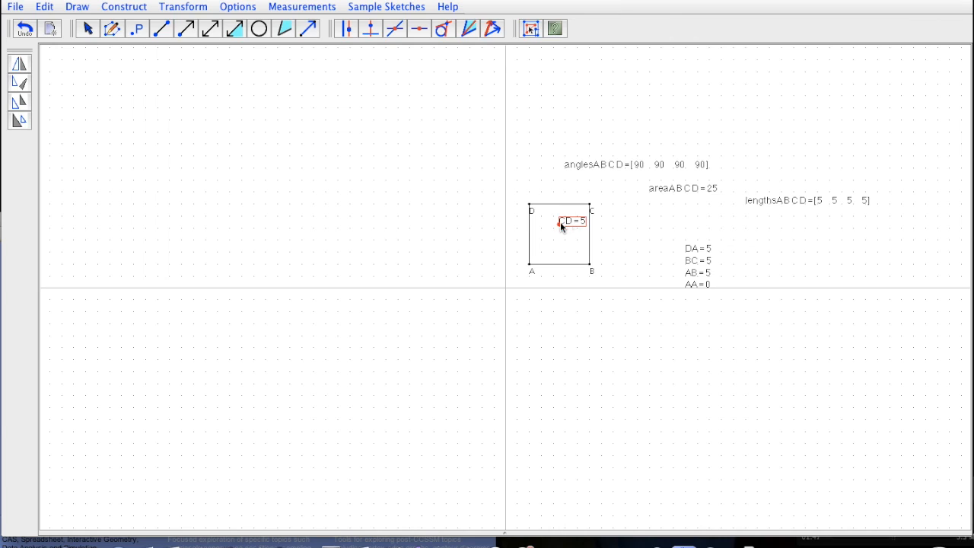
drag(561, 225, 690, 229)
Try to reflect square ABCD across the vertical axis.
click(514, 197)
drag(572, 209, 601, 272)
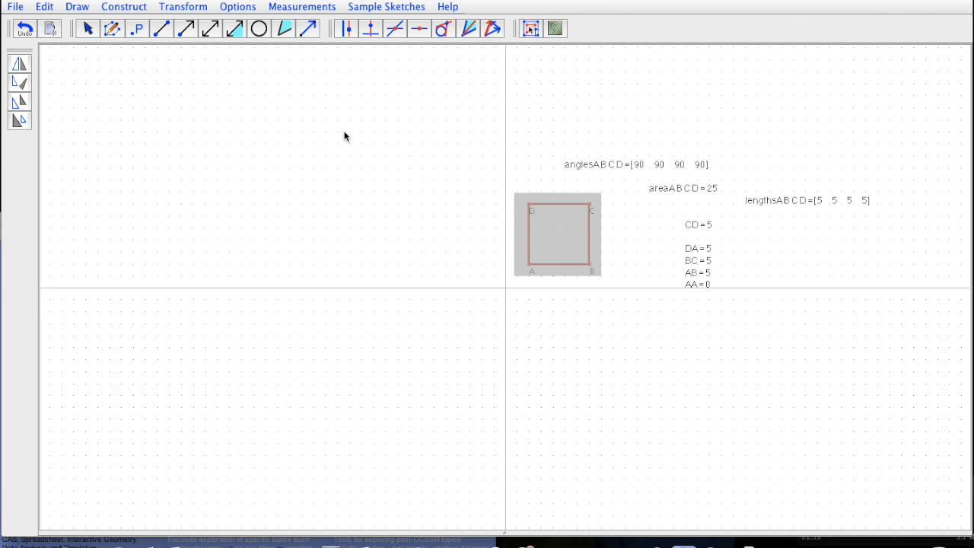
click(20, 66)
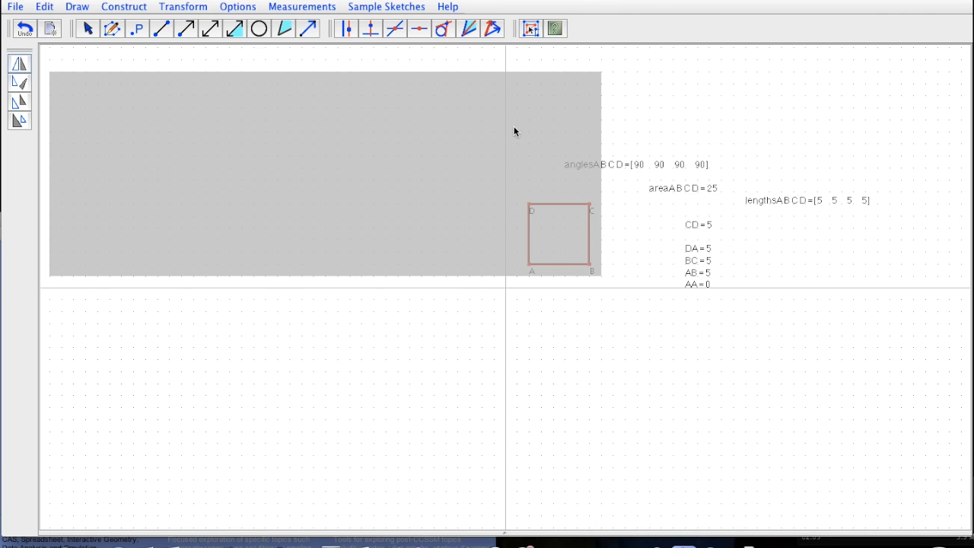
click(506, 127)
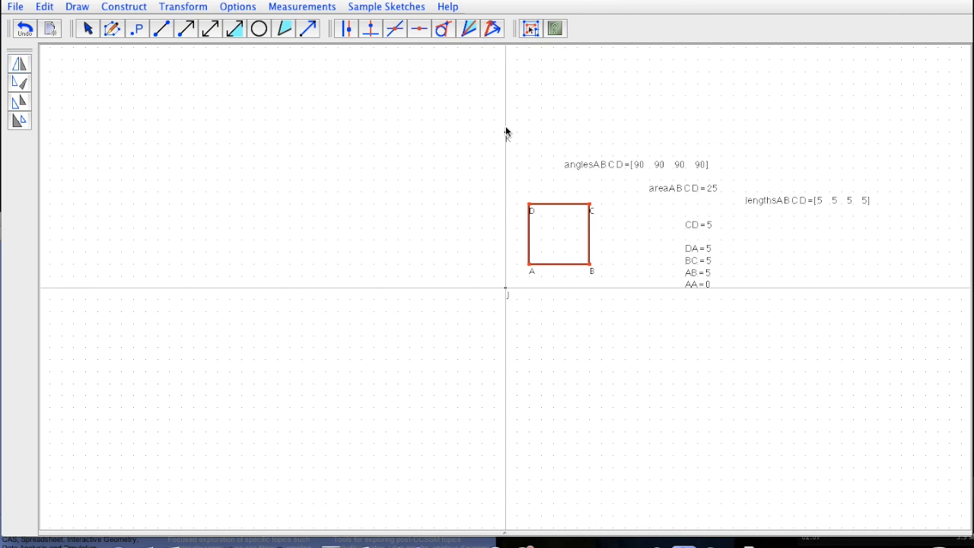
click(20, 65)
click(21, 65)
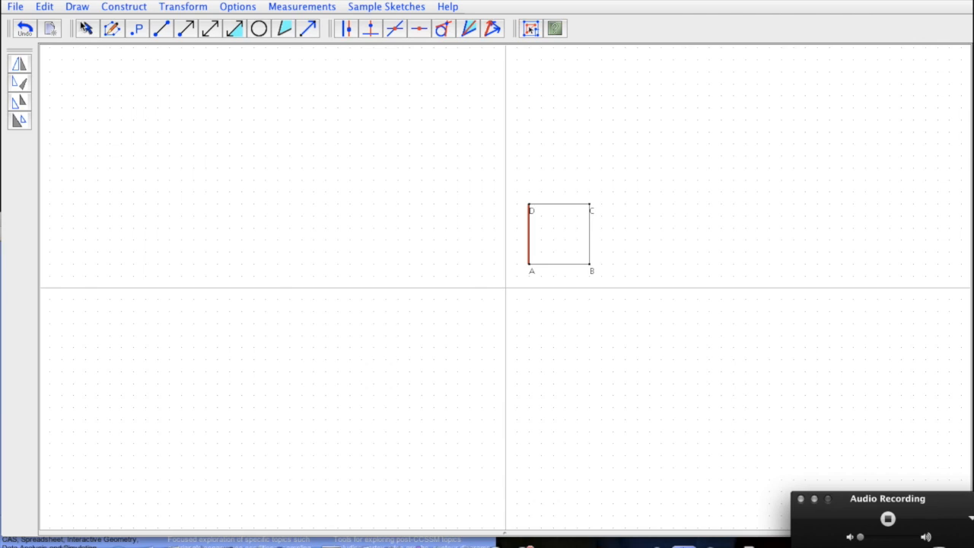
Select the whole square ABCD and apply a reflection with the y-axis as the mirror line.
click(88, 29)
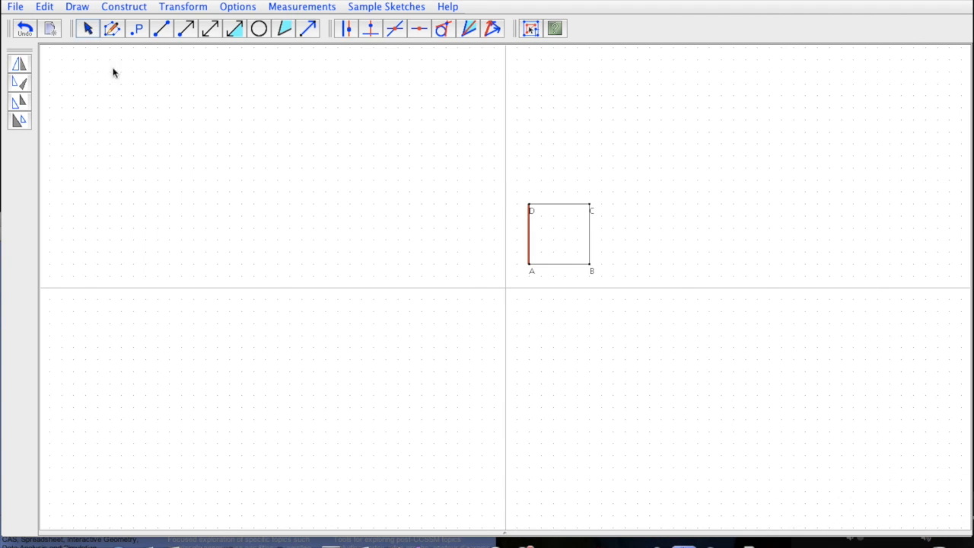
drag(502, 174, 609, 279)
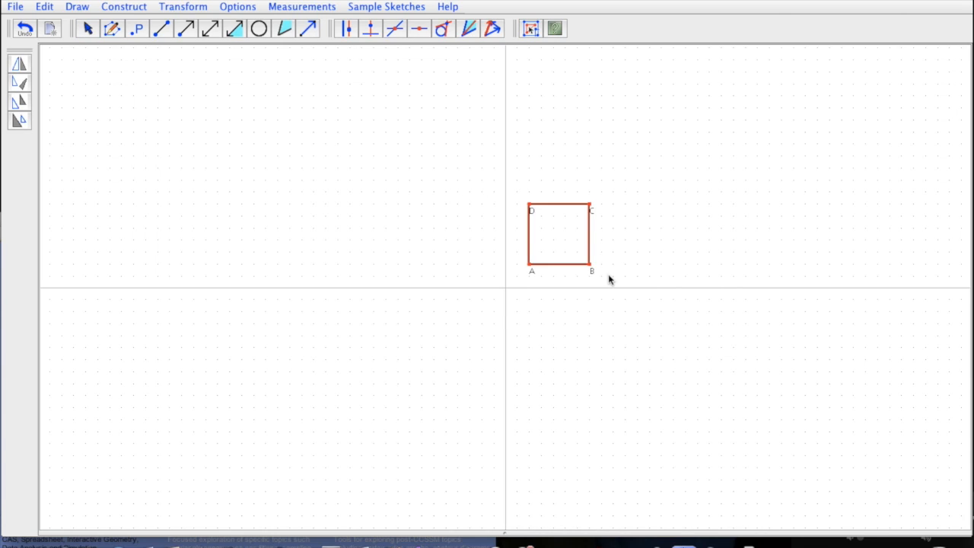
click(190, 7)
click(188, 26)
click(277, 59)
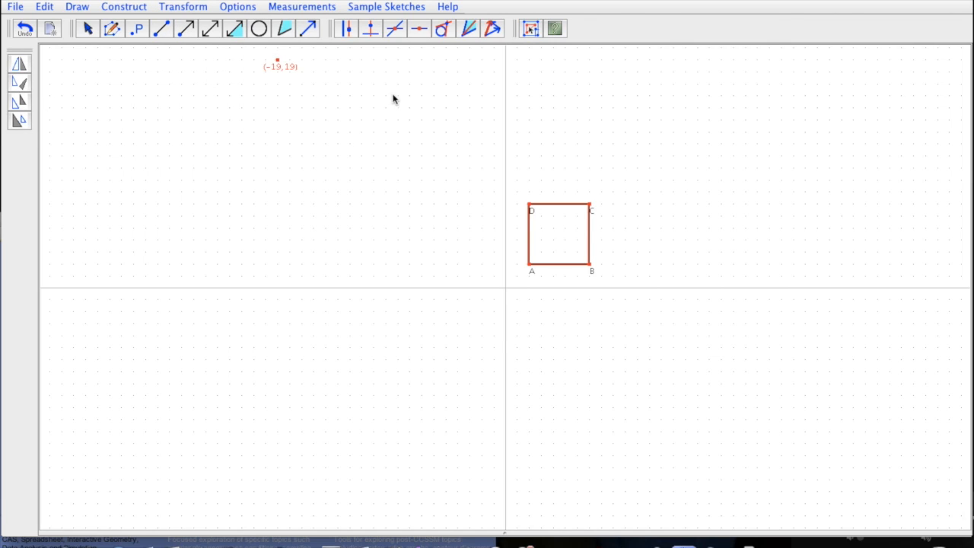
click(506, 226)
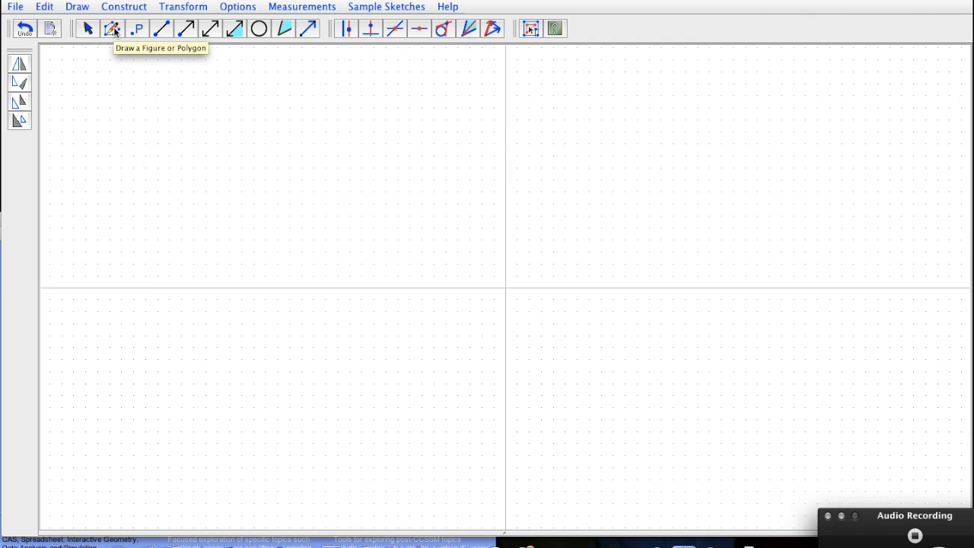
Draw an irregular closed six-sided polygon mostly left of the vertical axis, with its lower-right vertex on that axis.
click(113, 30)
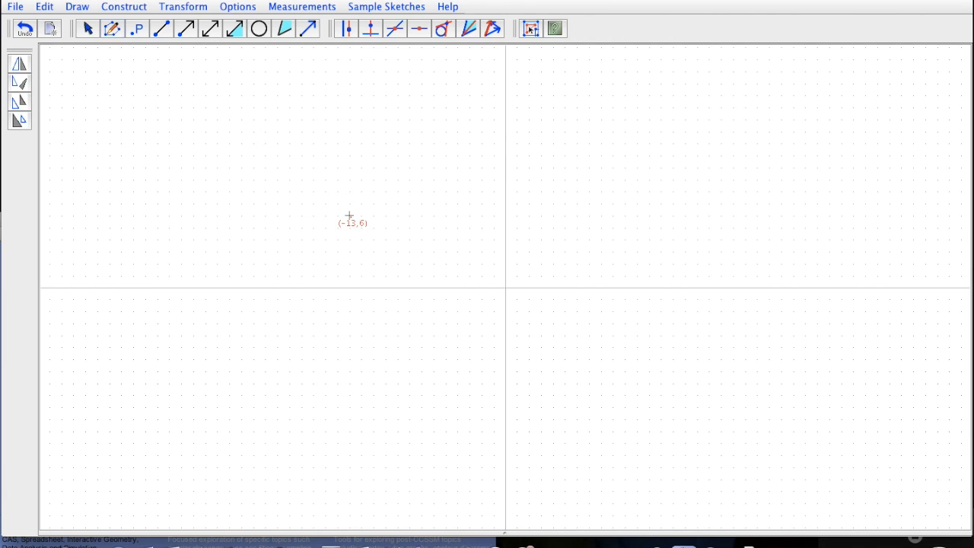
click(326, 252)
click(338, 229)
click(386, 204)
click(470, 228)
click(505, 335)
click(385, 311)
click(327, 253)
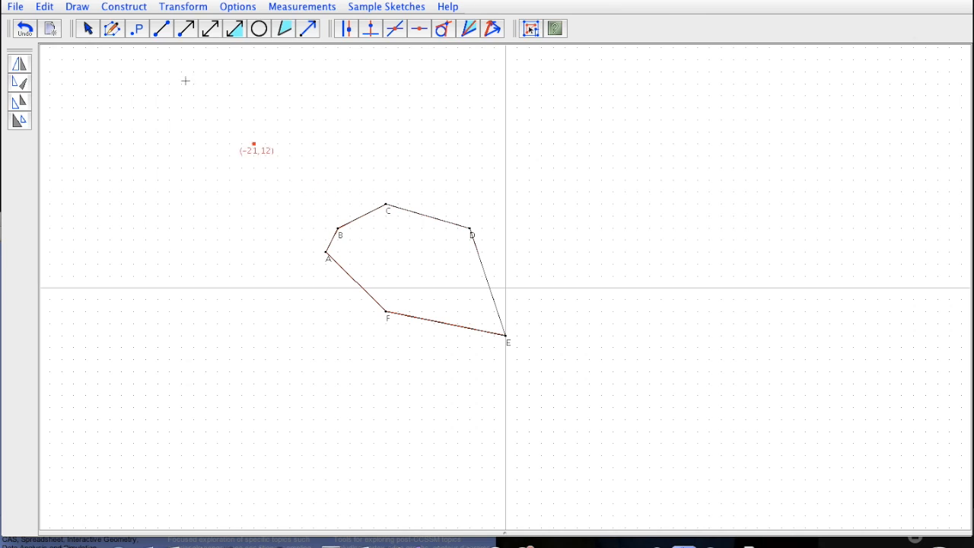
Draw segments inside the polygon linking vertices C, A, F and D to an interior point below C.
click(168, 32)
drag(386, 207, 386, 235)
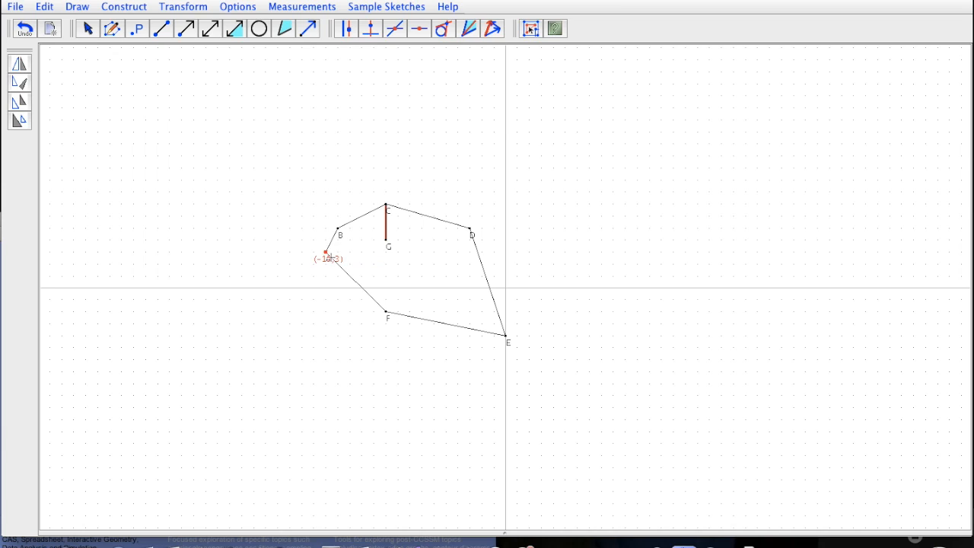
drag(326, 253, 399, 246)
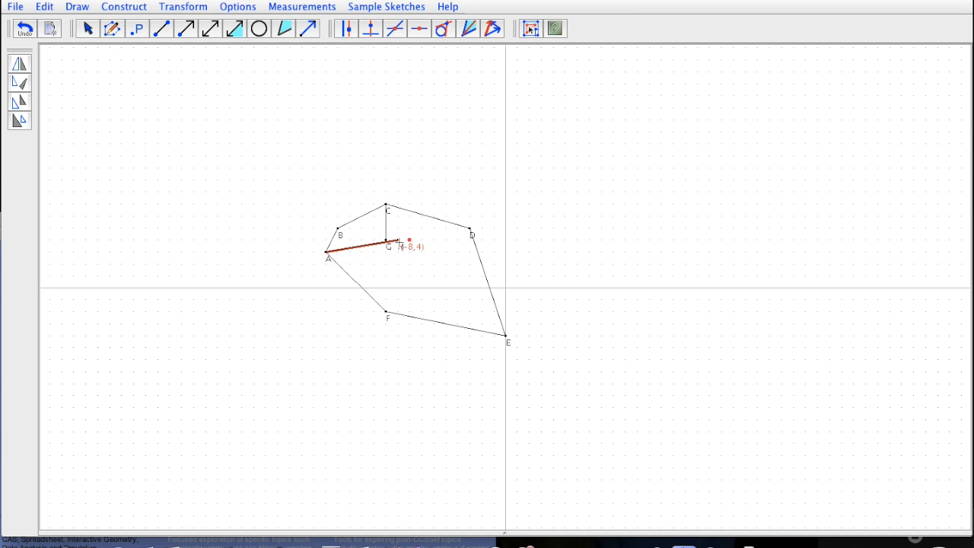
drag(387, 242, 387, 310)
click(386, 242)
drag(386, 242, 472, 230)
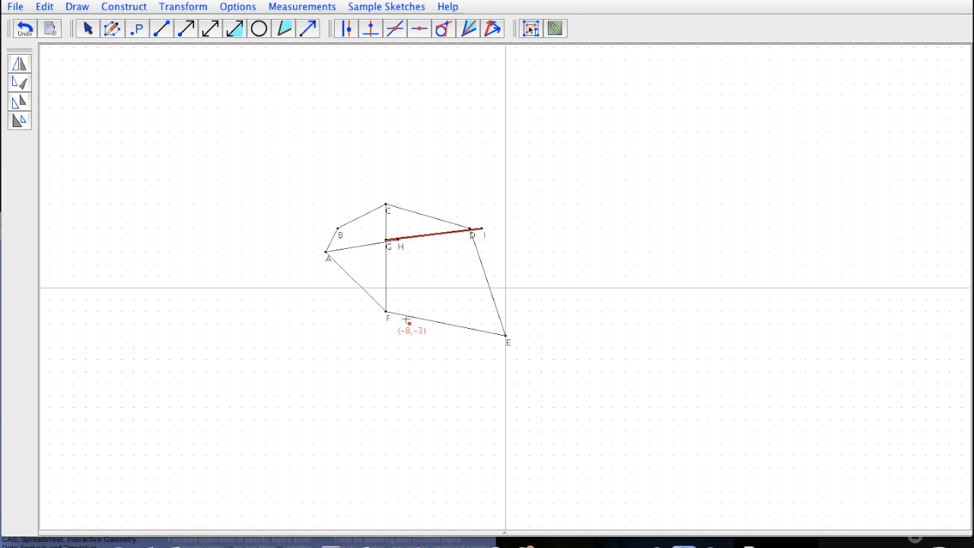